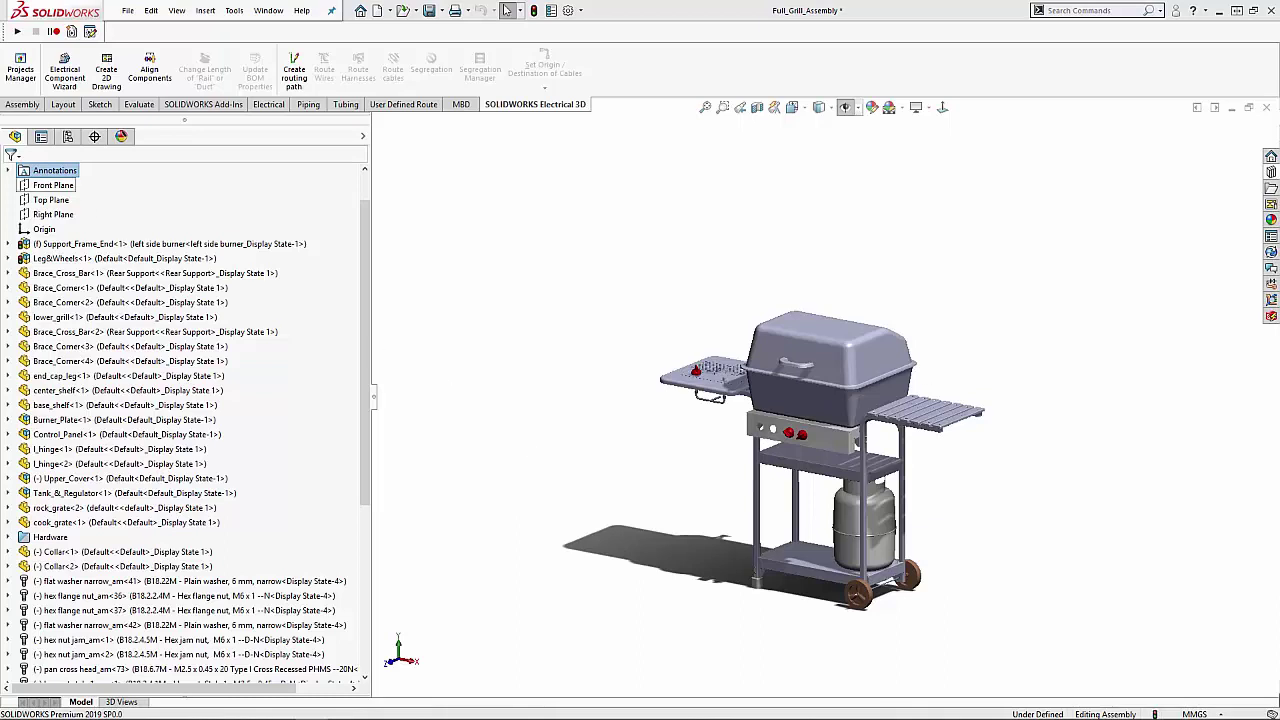
# - Drag side_table_shelf_for_burner out of side_table_shelf_&_burners onto Support_Frame_End
pyautogui.click(9, 244)
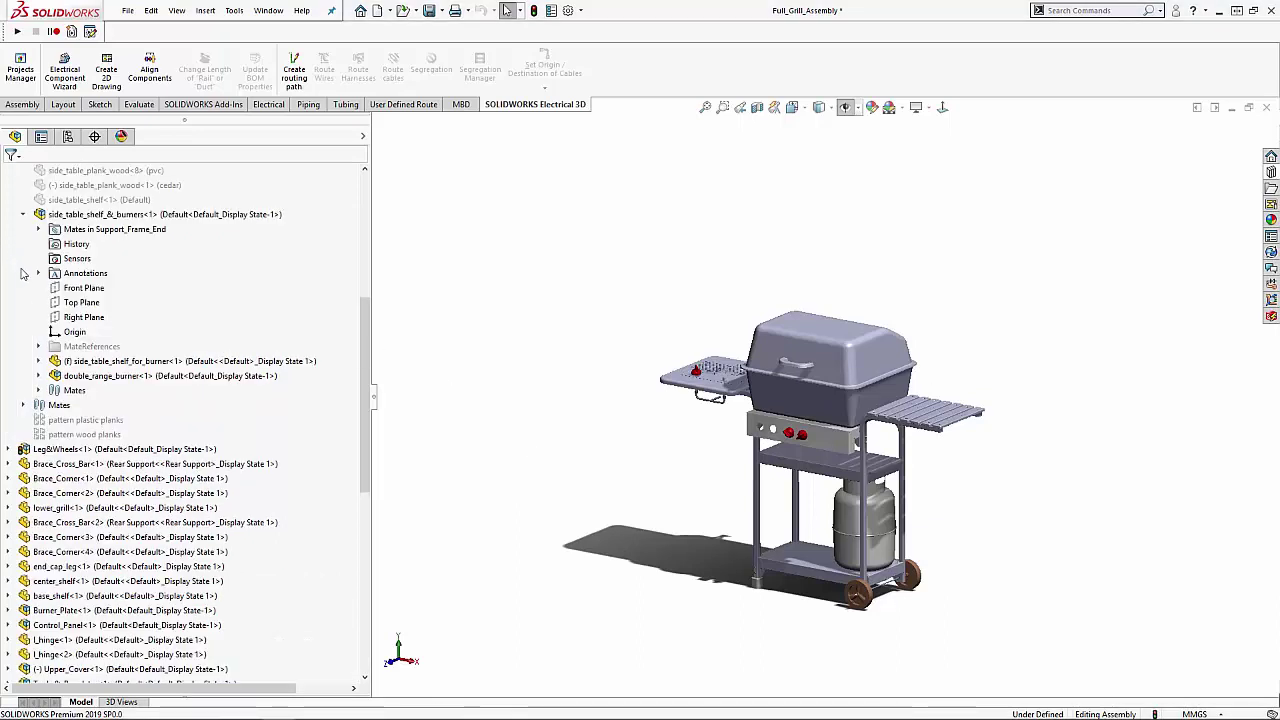
pyautogui.scroll(6, 25, 284)
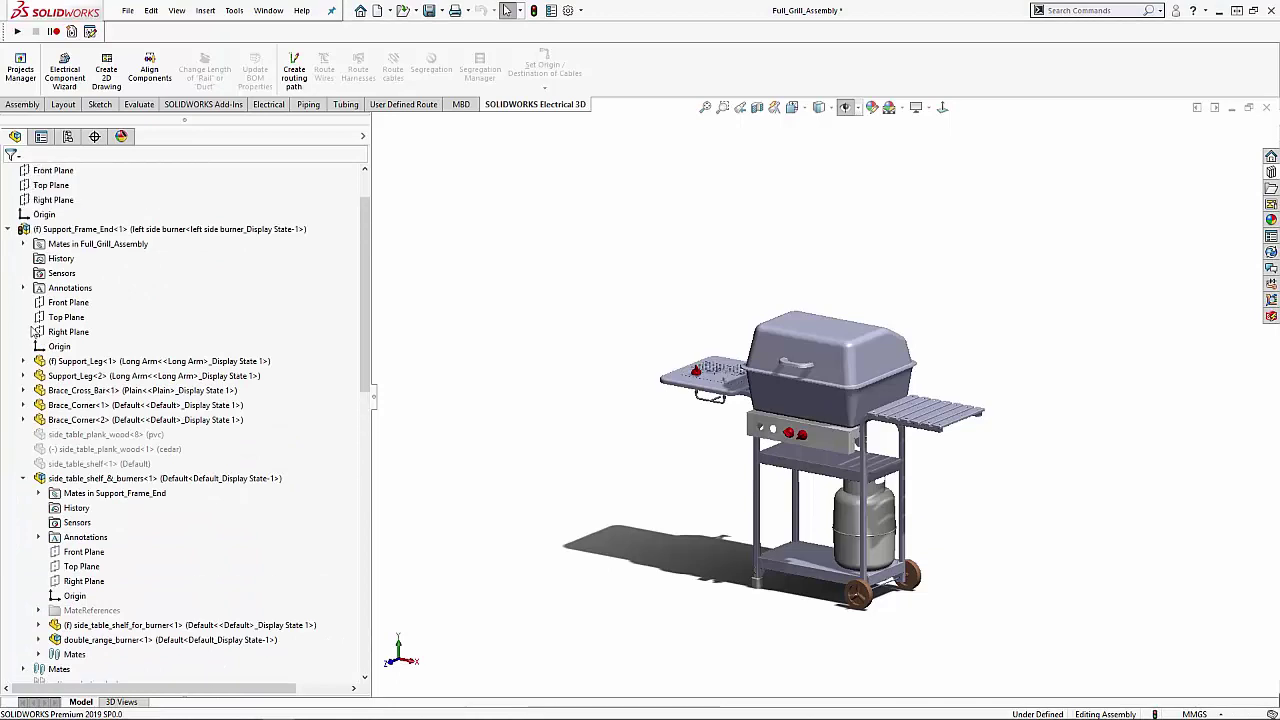
pyautogui.scroll(-1, 36, 331)
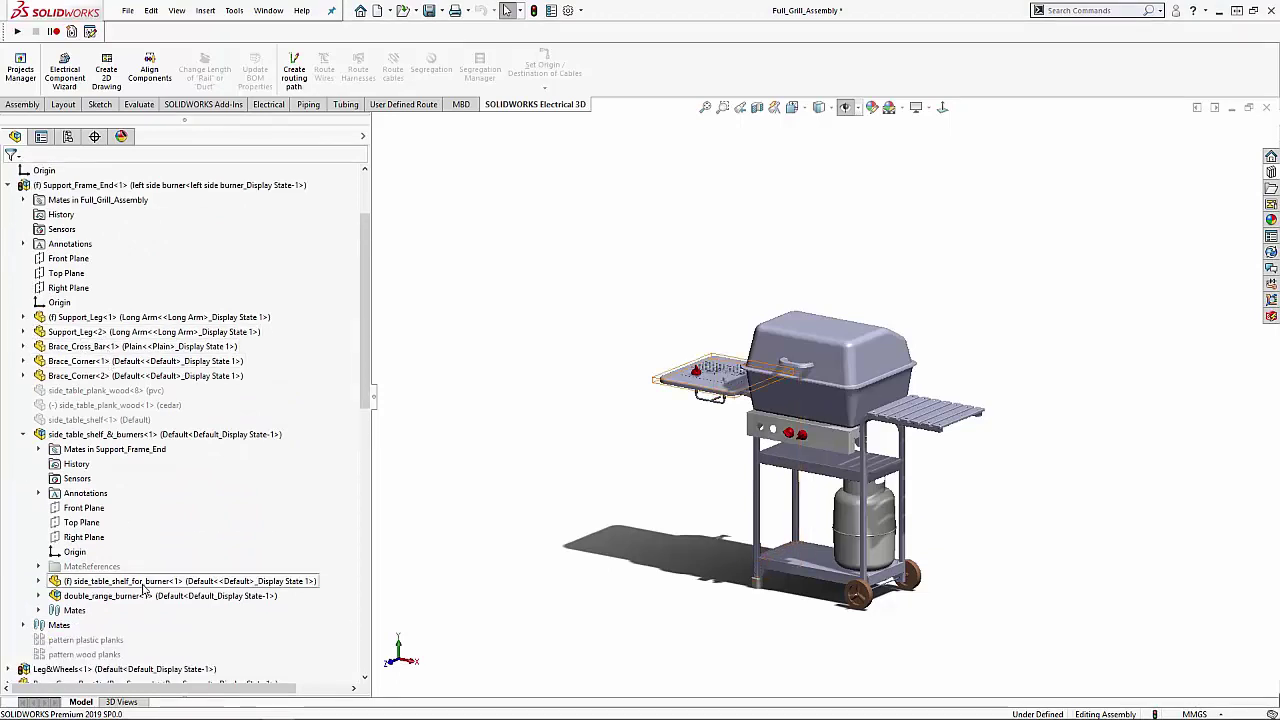
pyautogui.moveTo(143, 590)
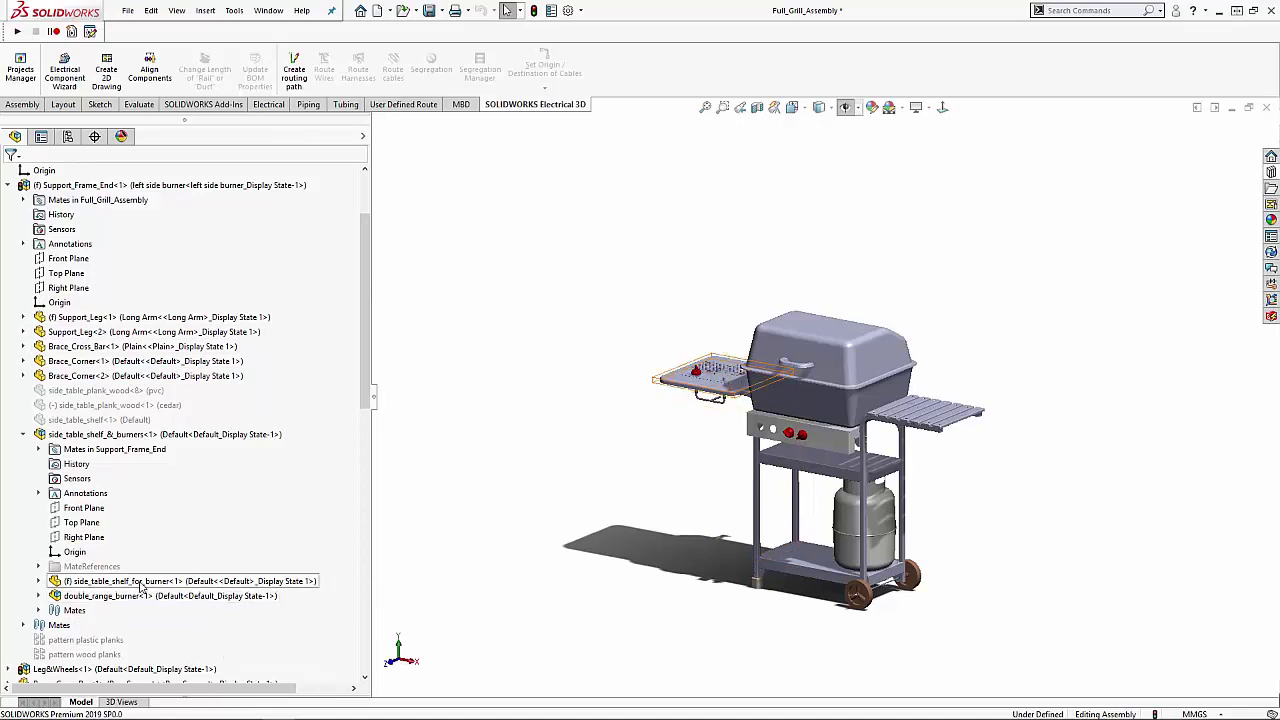
pyautogui.moveTo(146, 585); pyautogui.dragTo(196, 274)
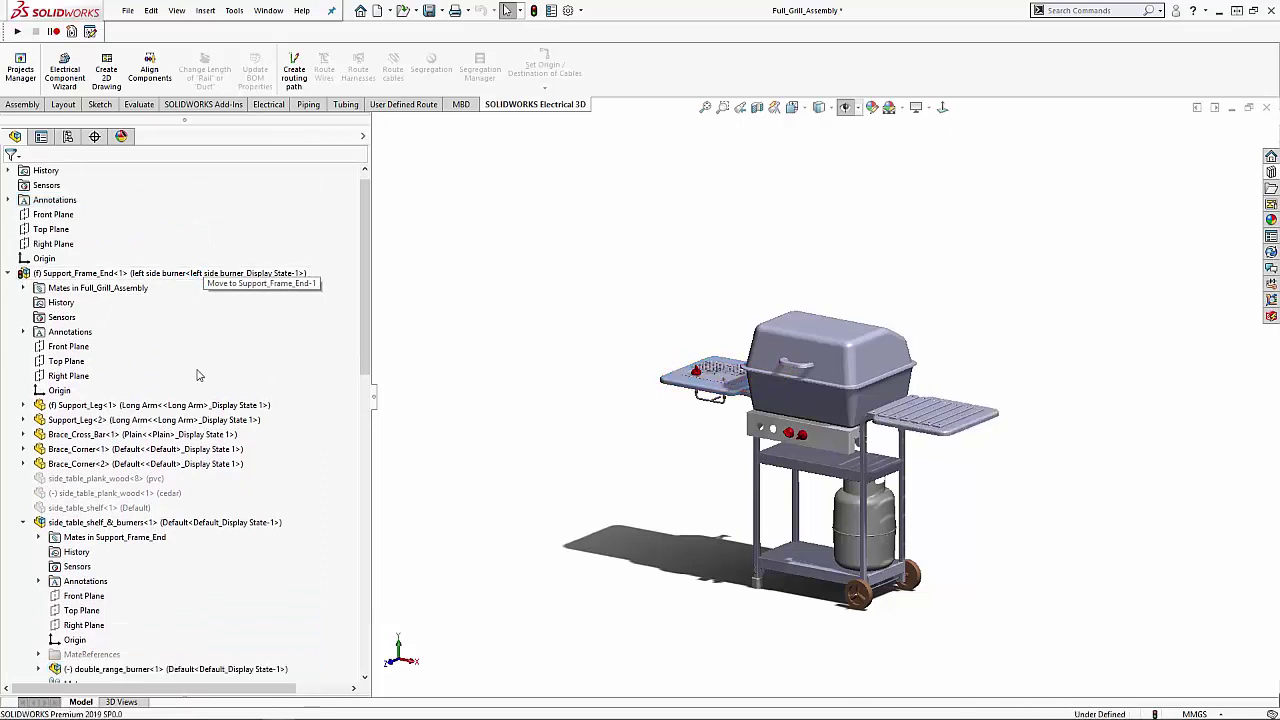
pyautogui.scroll(-1, 199, 375)
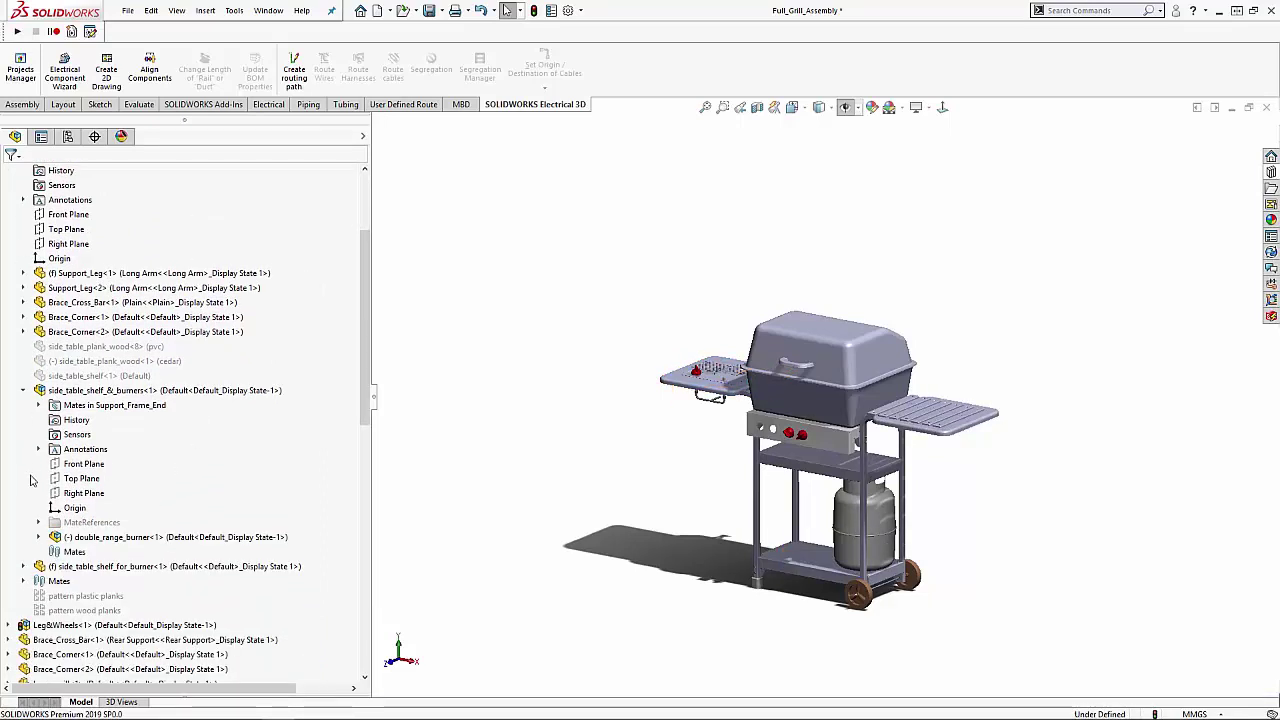
# - Dissolve double_range_burner, moving range_burner, grills, valves and burner tubes up into side_table_shelf_&_burners
pyautogui.click(25, 391)
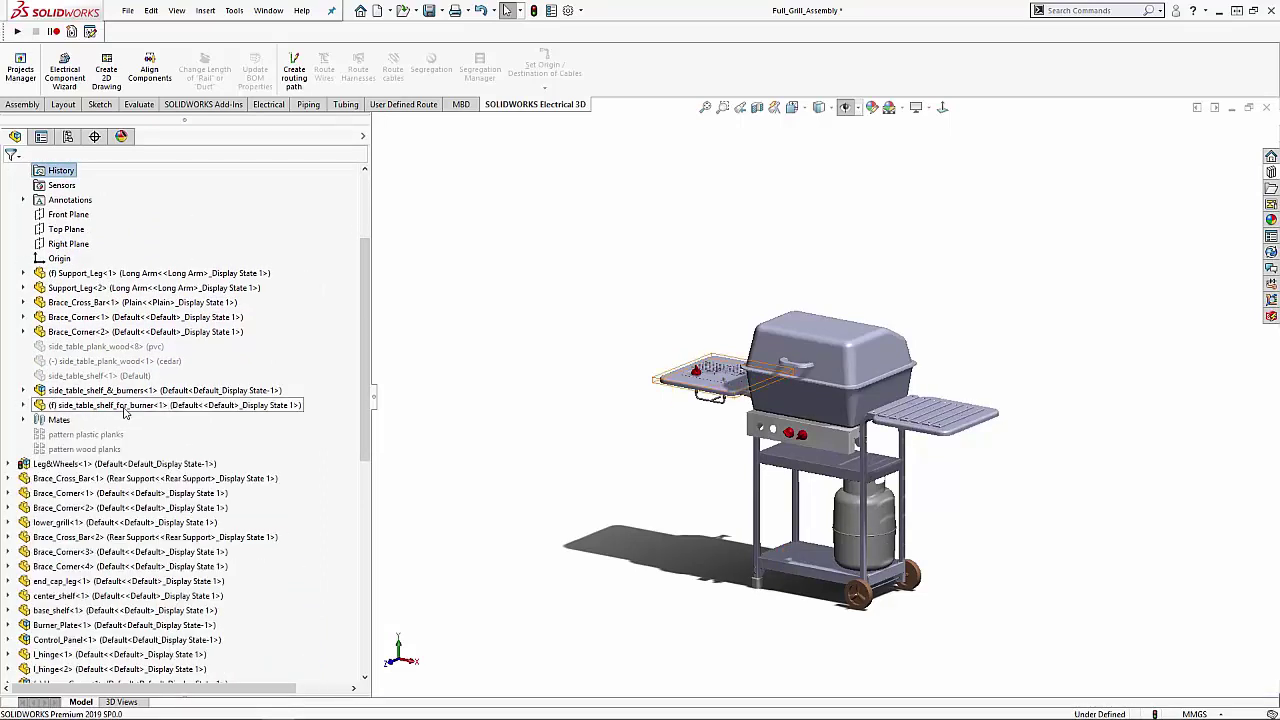
pyautogui.moveTo(129, 413)
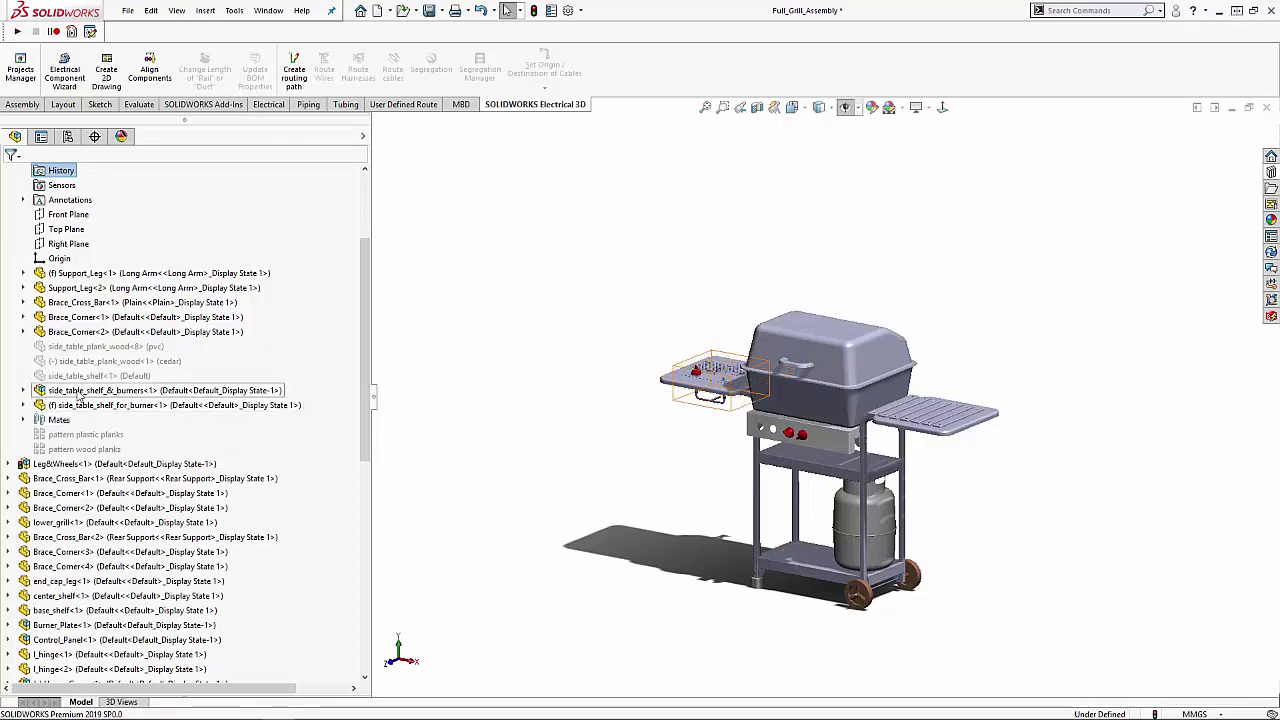
pyautogui.click(25, 391)
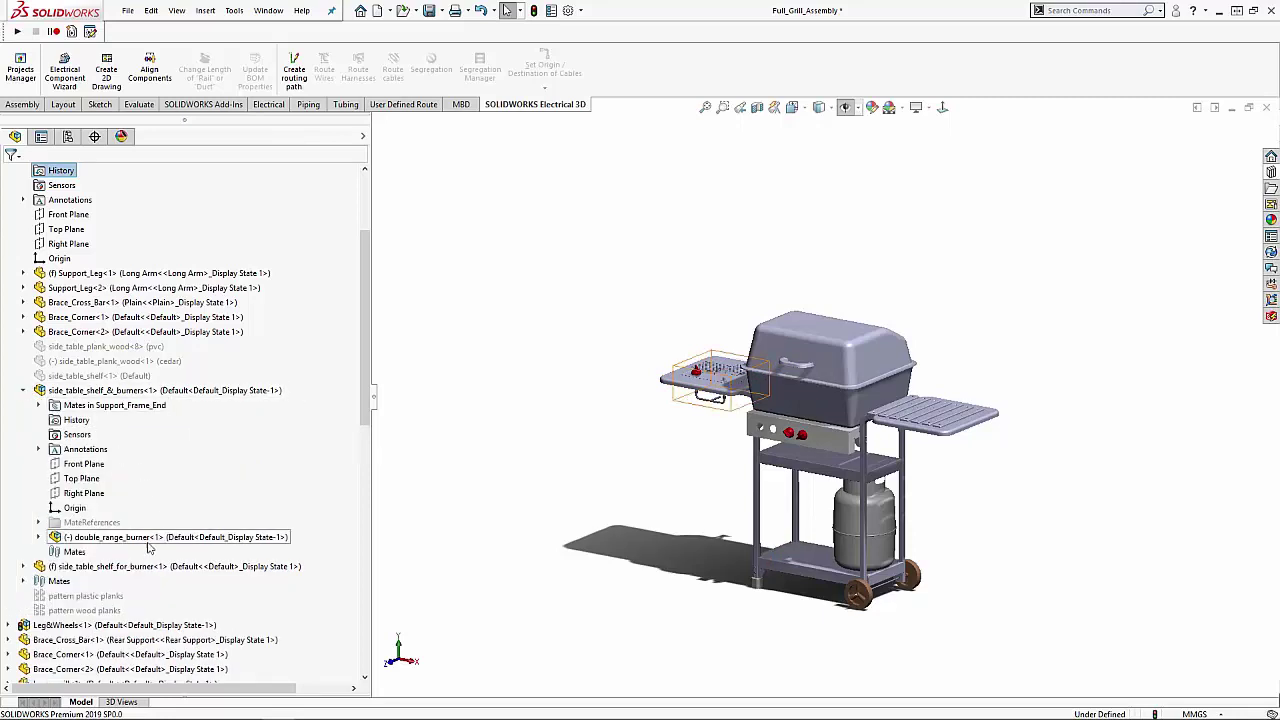
pyautogui.scroll(-1, 137, 545)
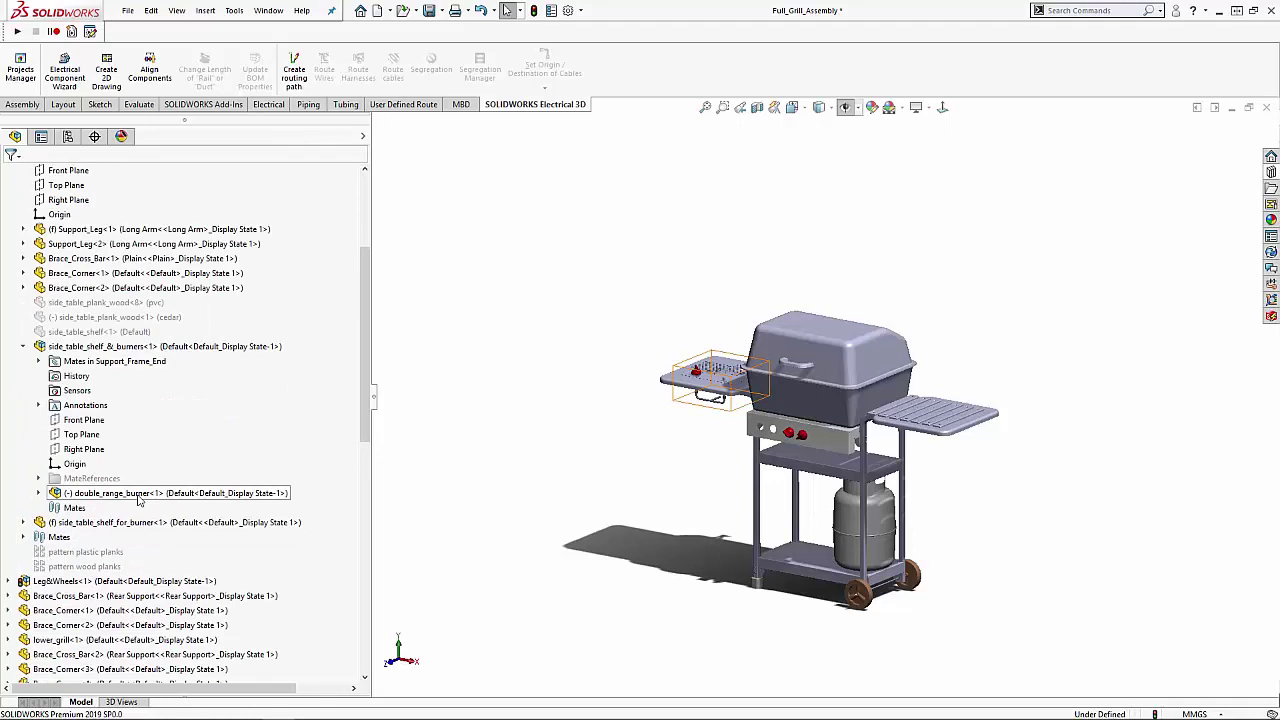
pyautogui.rightClick(178, 495)
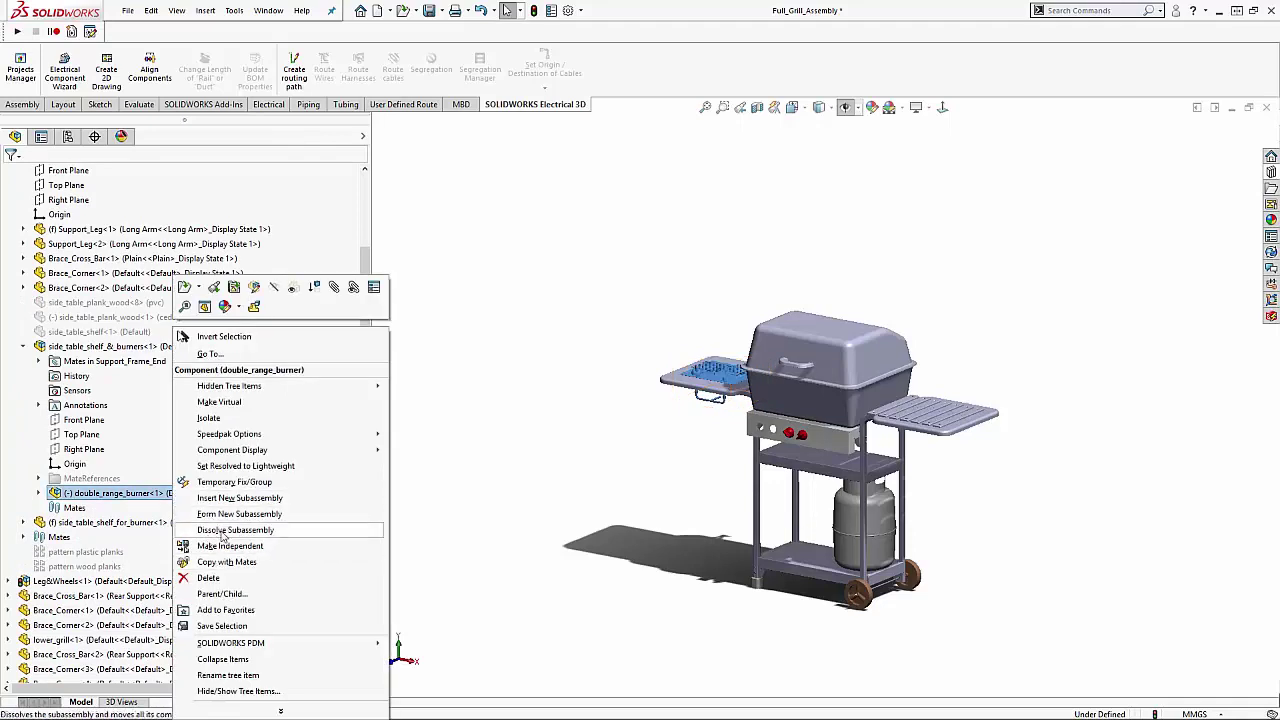
pyautogui.click(222, 531)
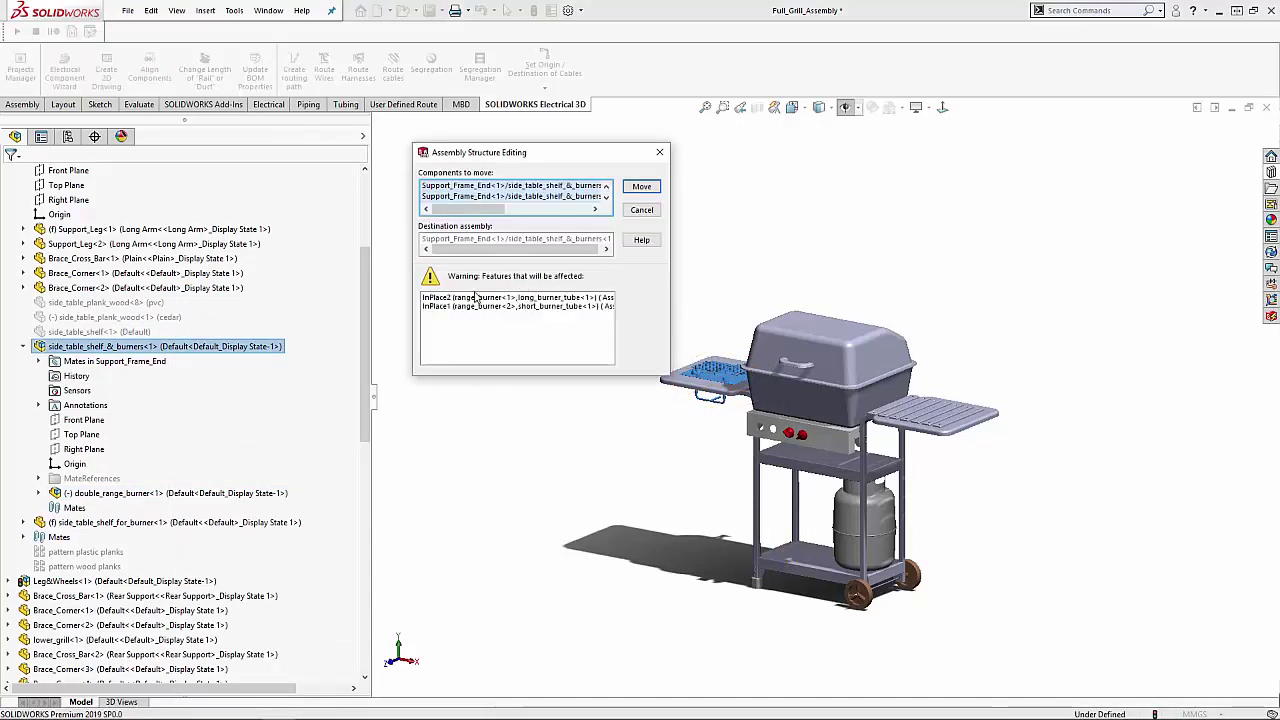
pyautogui.click(636, 192)
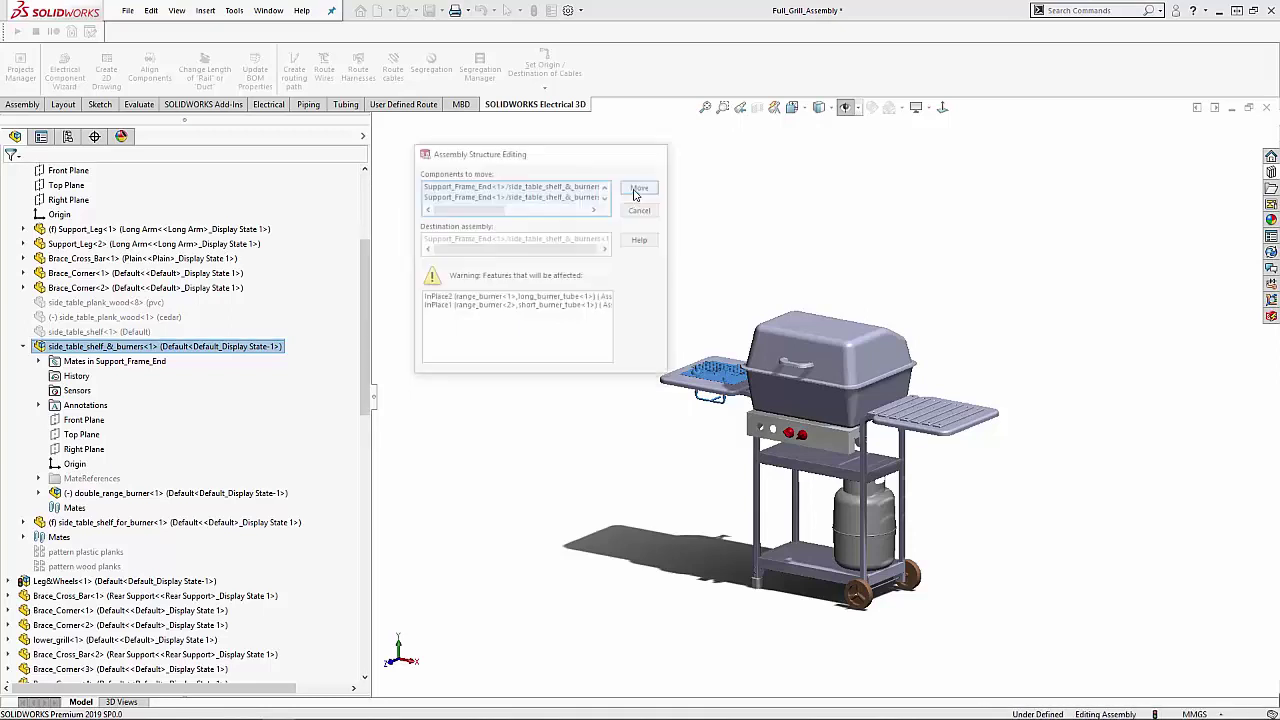
pyautogui.scroll(-1, 103, 513)
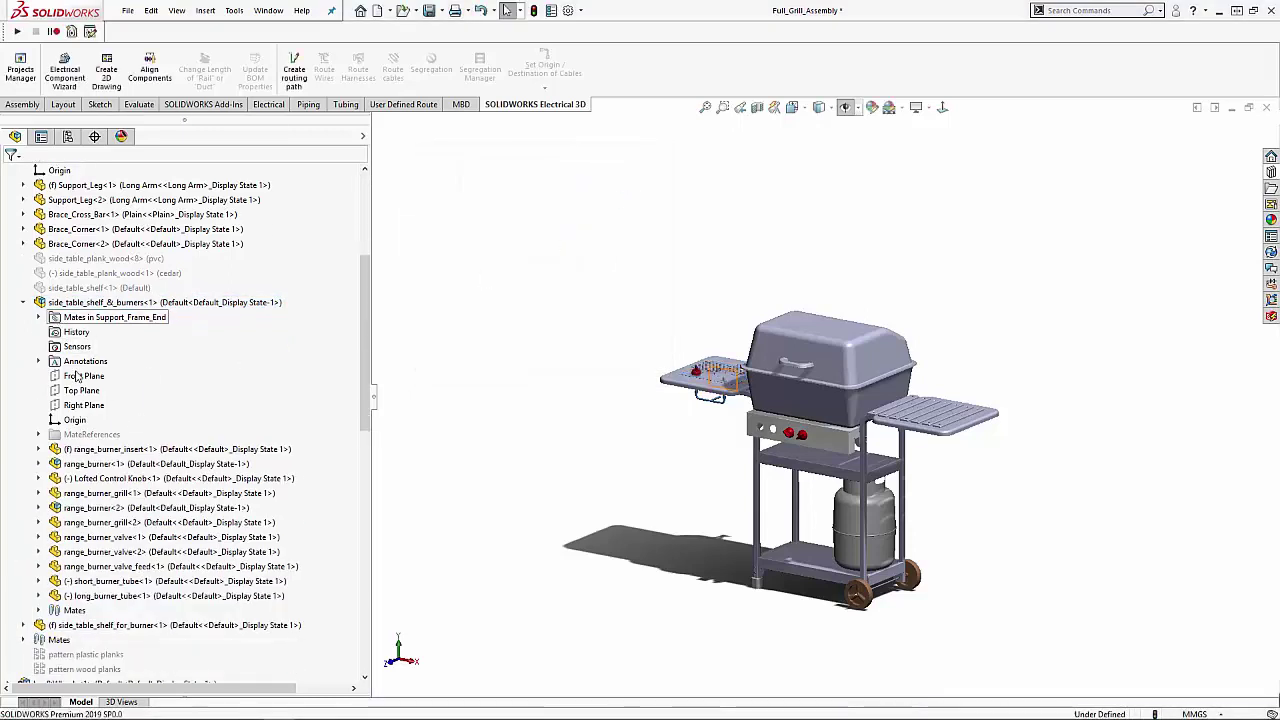
# - Collapse side_table_shelf_&_burners and Support_Frame_End, then expand Support_Frame_End<1> under Leg&Wheels
pyautogui.click(25, 305)
pyautogui.scroll(4, 25, 305)
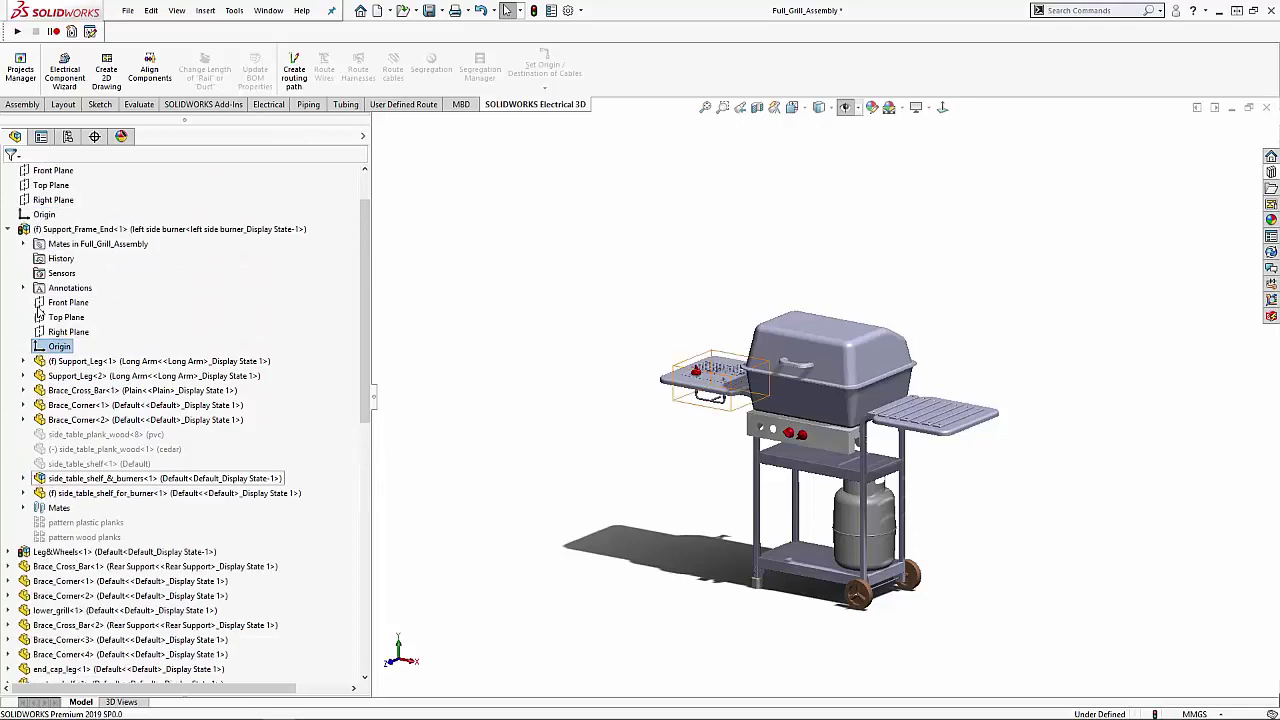
pyautogui.click(10, 229)
pyautogui.scroll(-3, 10, 250)
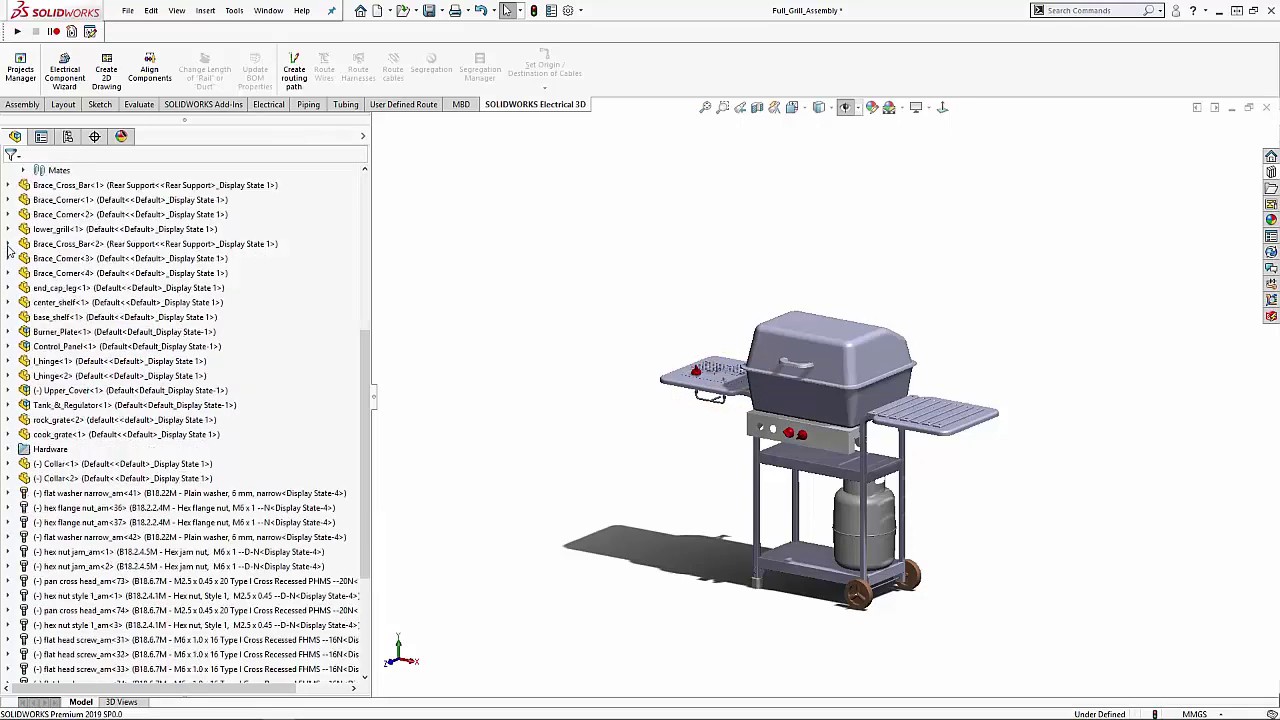
pyautogui.scroll(3, 115, 380)
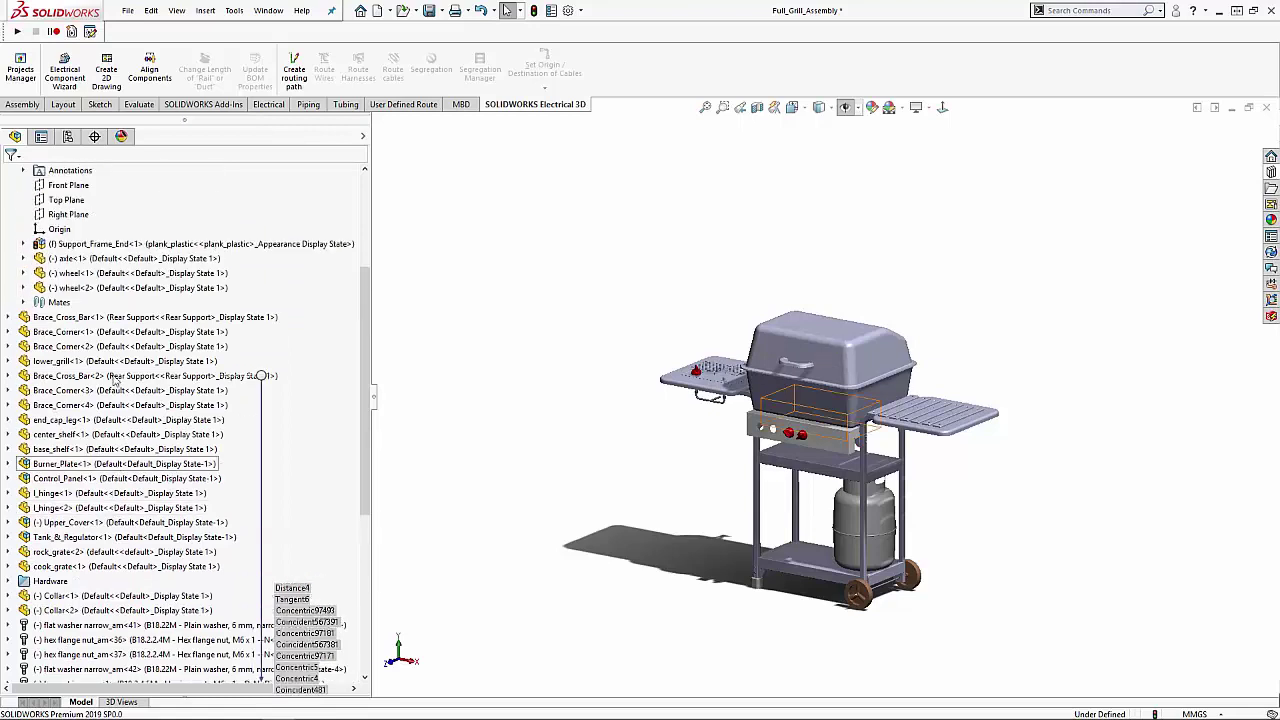
pyautogui.scroll(3, 115, 380)
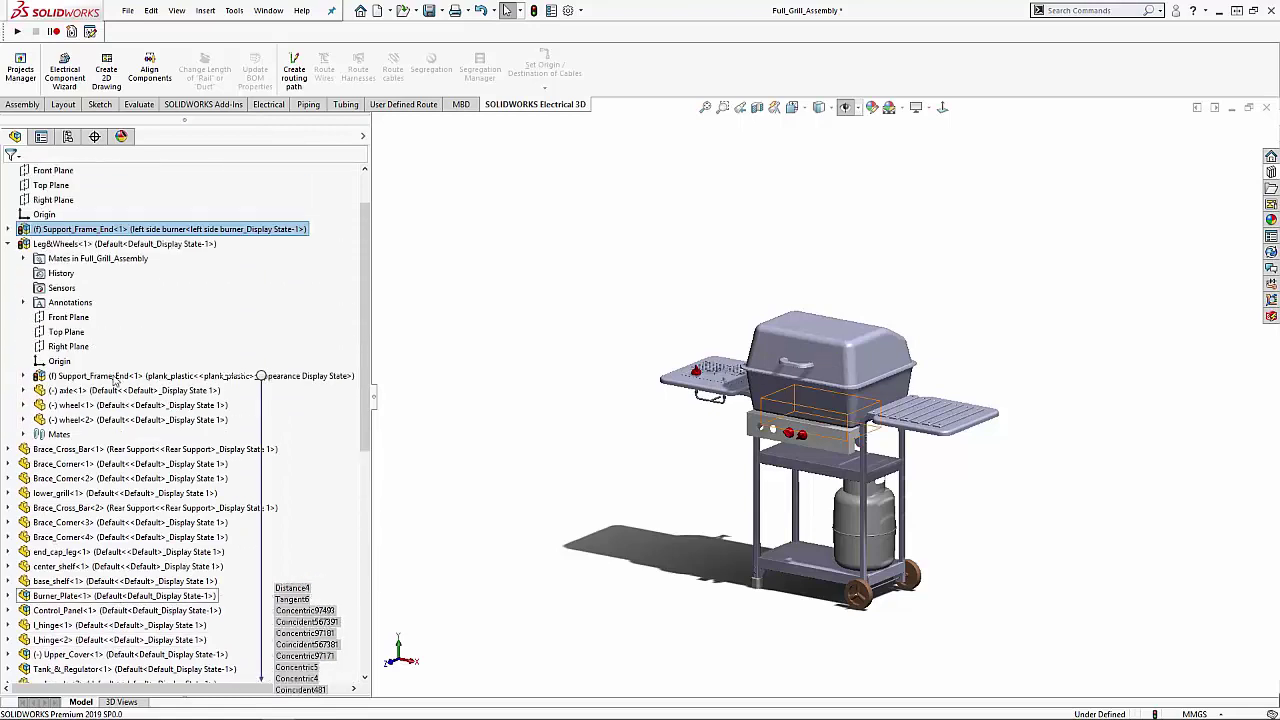
pyautogui.click(24, 376)
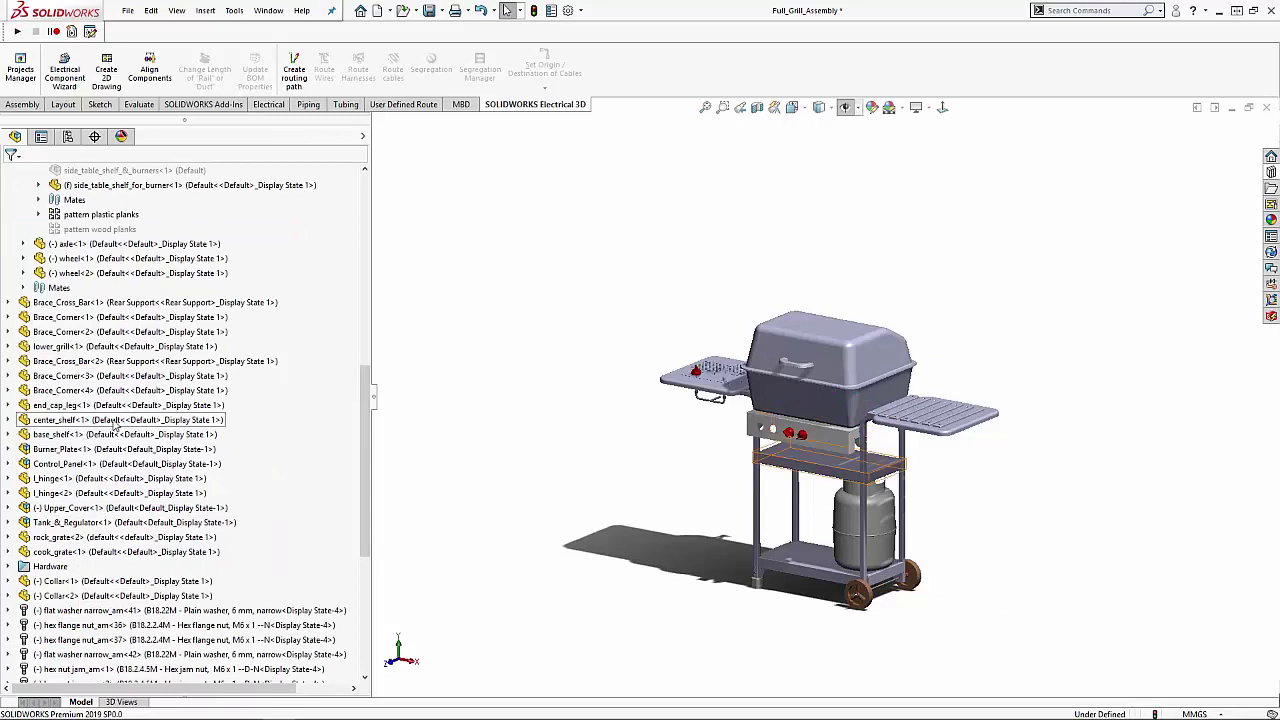
# - Expand pattern plastic planks and drag side_table_plank_wood<8> up onto Leg&Wheels
pyautogui.scroll(4, 116, 424)
pyautogui.scroll(1, 115, 425)
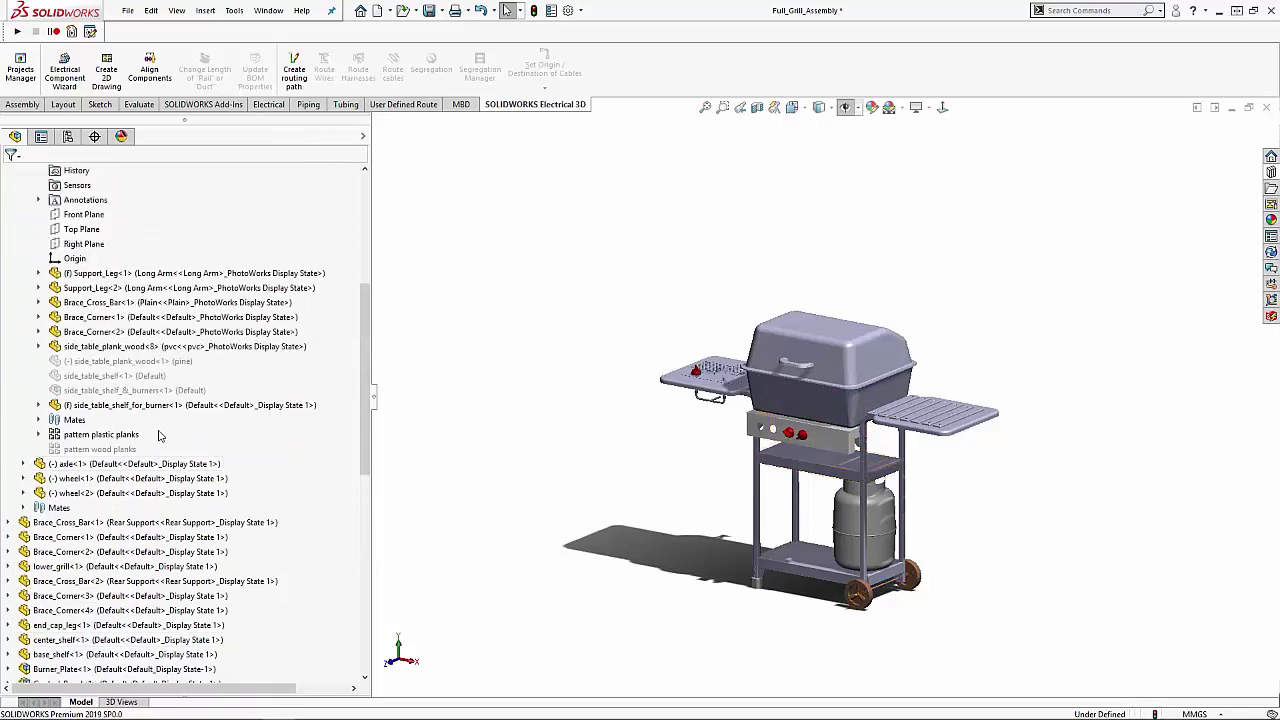
pyautogui.moveTo(174, 352)
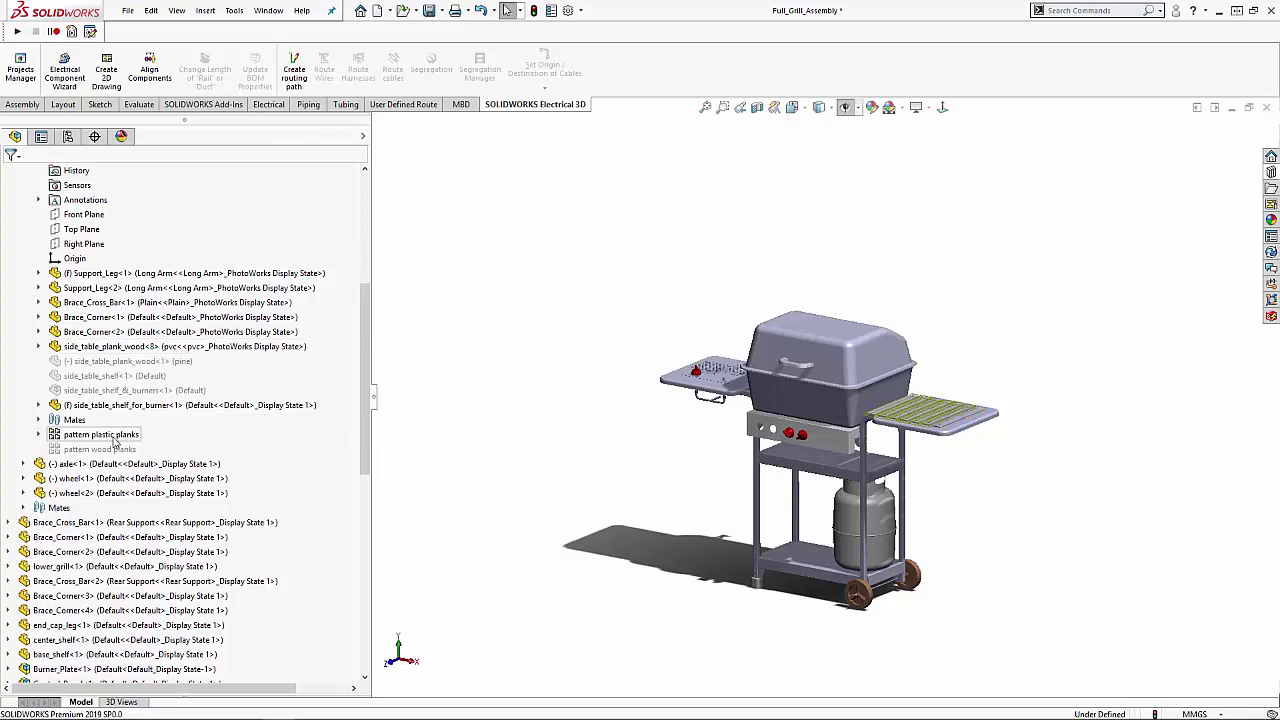
pyautogui.click(114, 441)
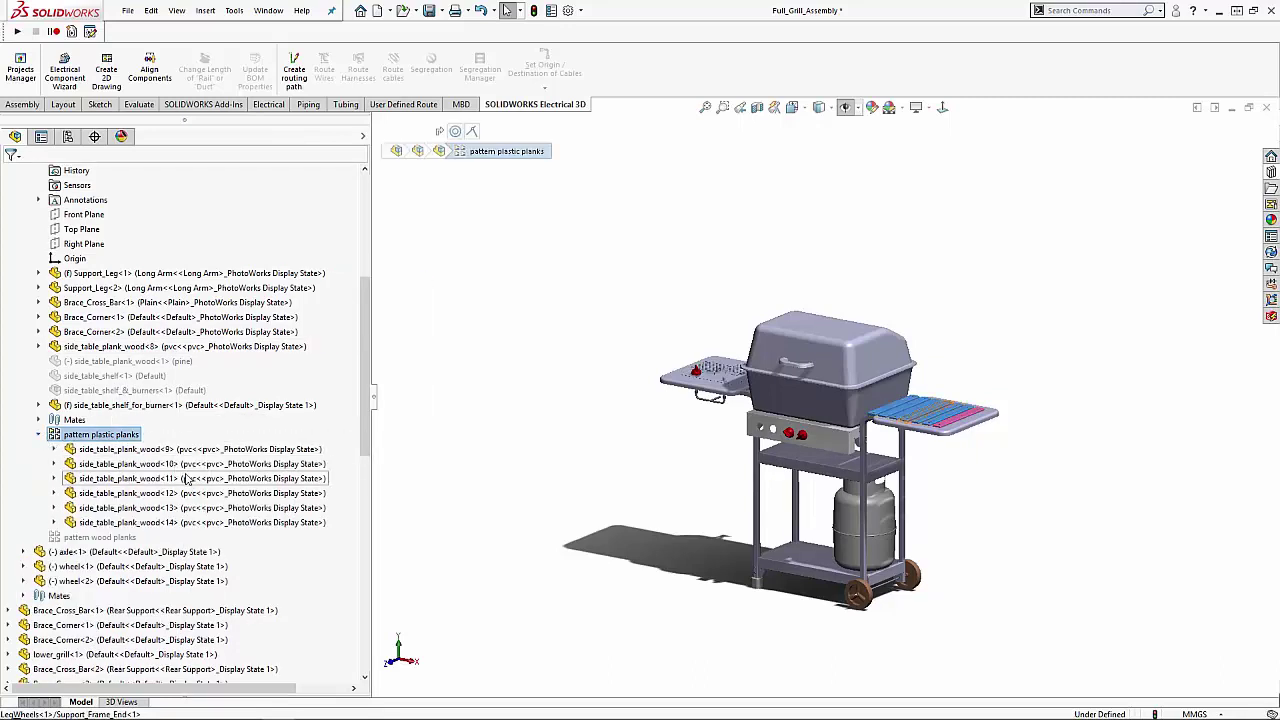
pyautogui.moveTo(187, 480)
pyautogui.mouseDown()
pyautogui.moveTo(157, 249)
pyautogui.moveTo(210, 612)
pyautogui.moveTo(196, 493)
pyautogui.mouseUp()
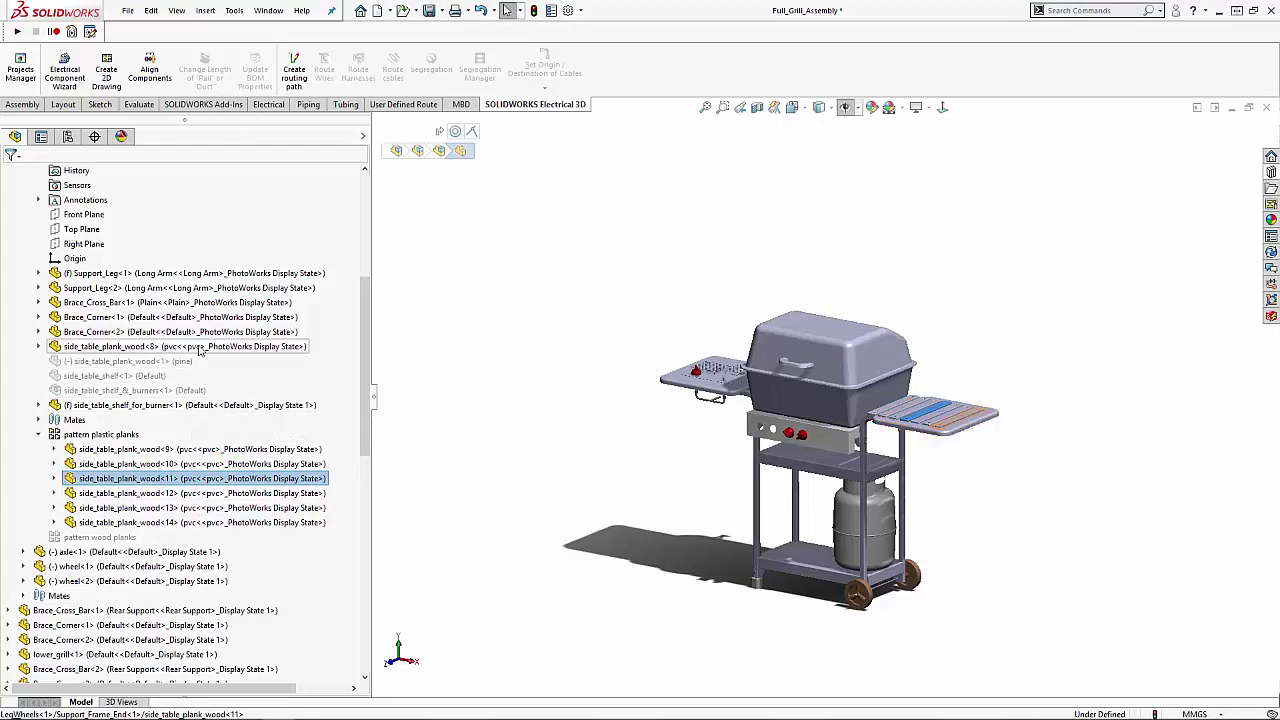
pyautogui.moveTo(200, 349); pyautogui.dragTo(150, 245)
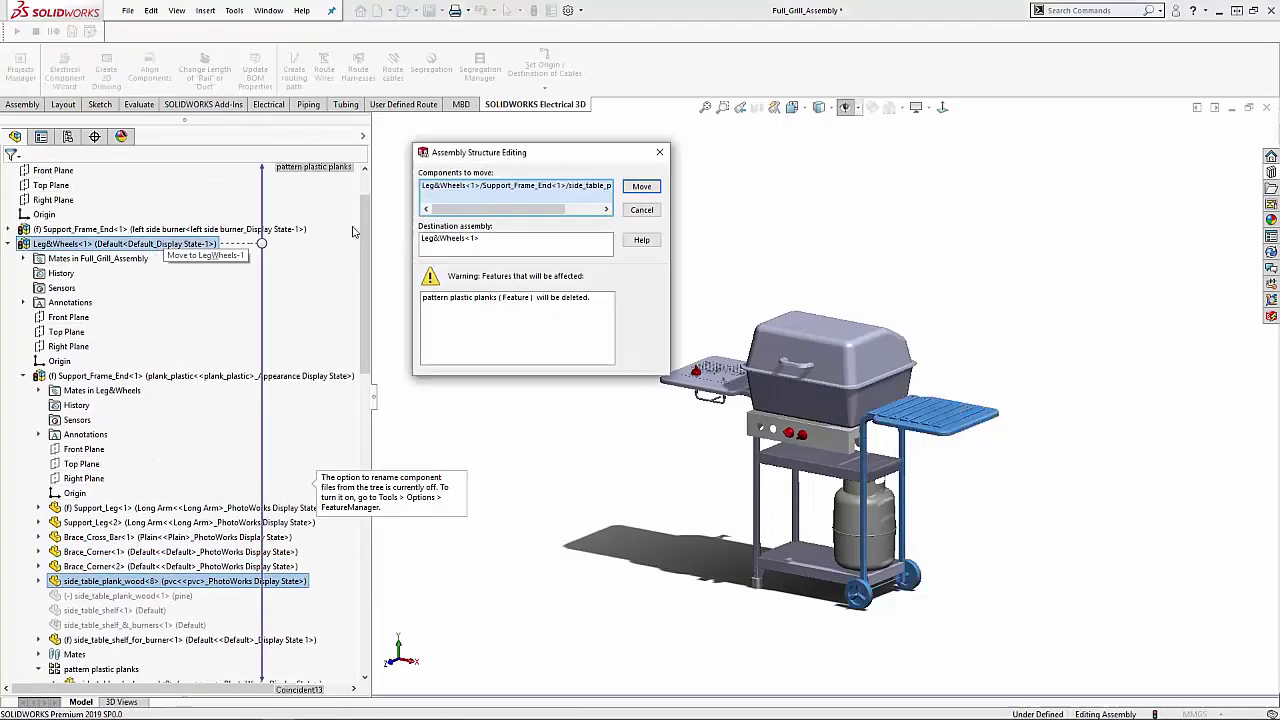
# - Accept moving the plank into Leg&Wheels, deleting the pattern plastic planks
pyautogui.click(642, 186)
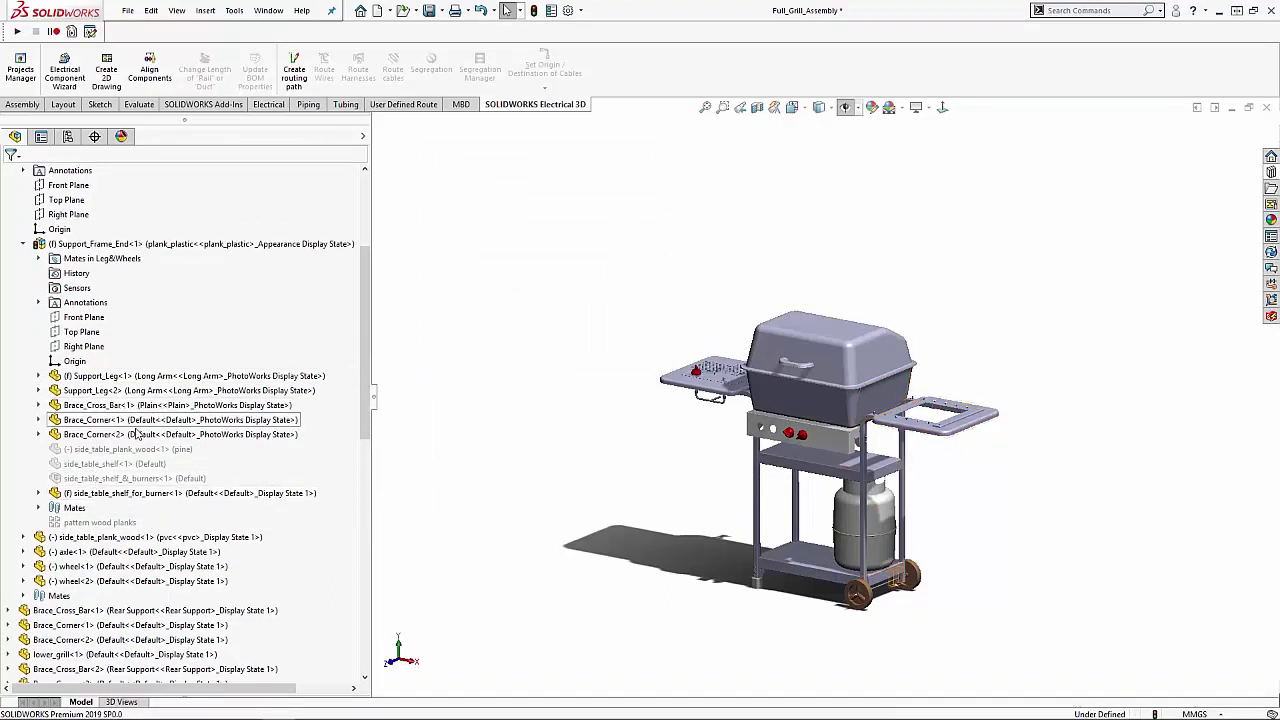
pyautogui.scroll(1, 288, 460)
# - Collapse Support_Frame_End and Leg&Wheels, then zoom in on the burner box and control panel
pyautogui.click(23, 288)
pyautogui.scroll(3, 29, 306)
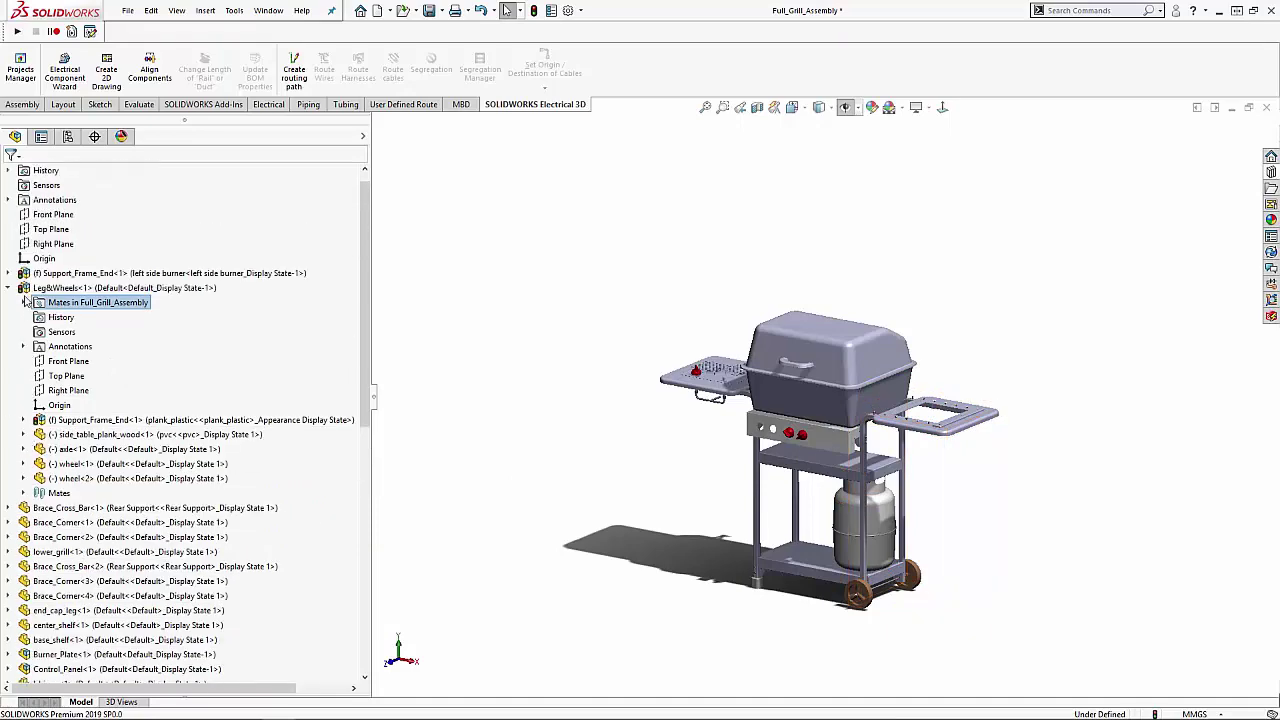
pyautogui.click(9, 288)
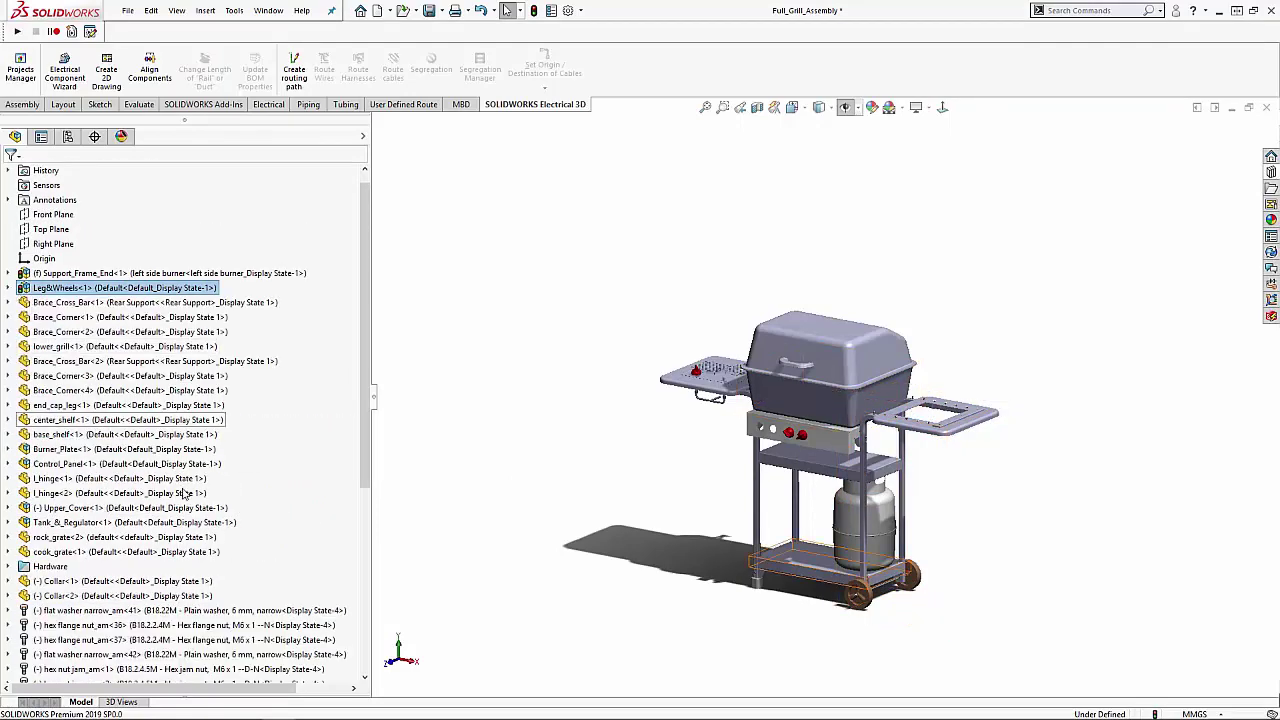
pyautogui.scroll(-2, 120, 490)
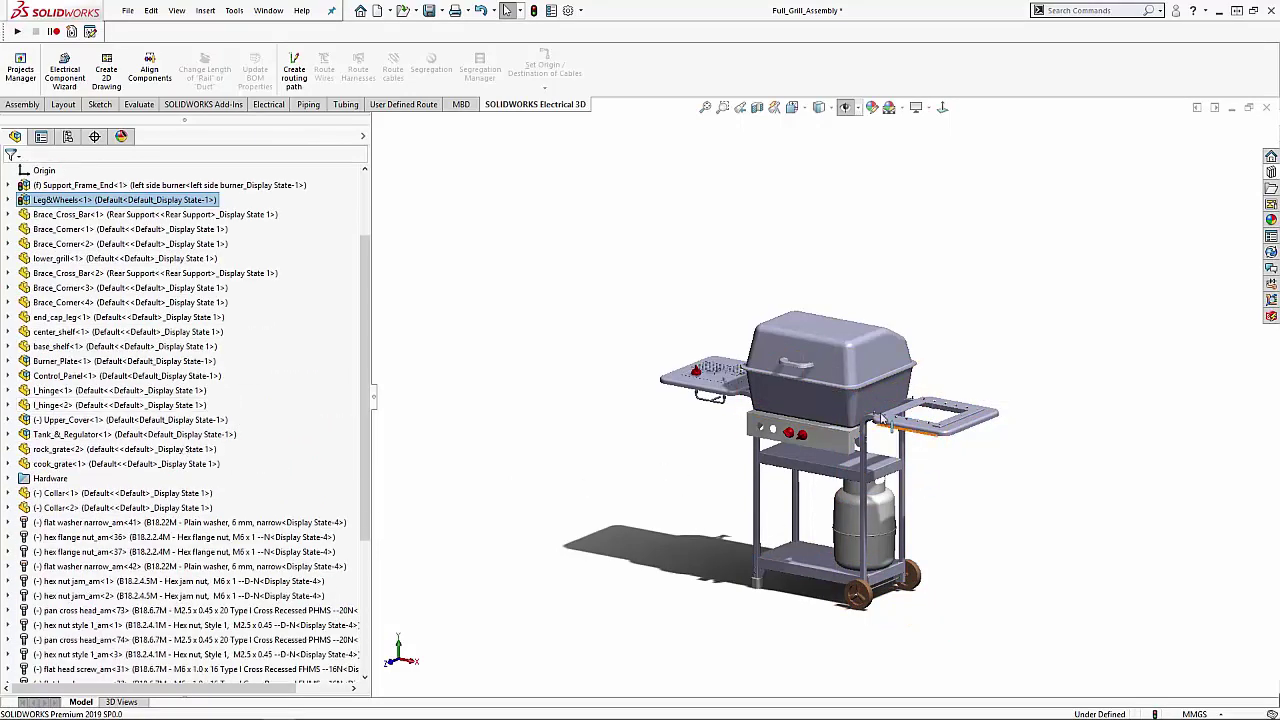
pyautogui.scroll(-5, 827, 412)
pyautogui.scroll(-2, 826, 410)
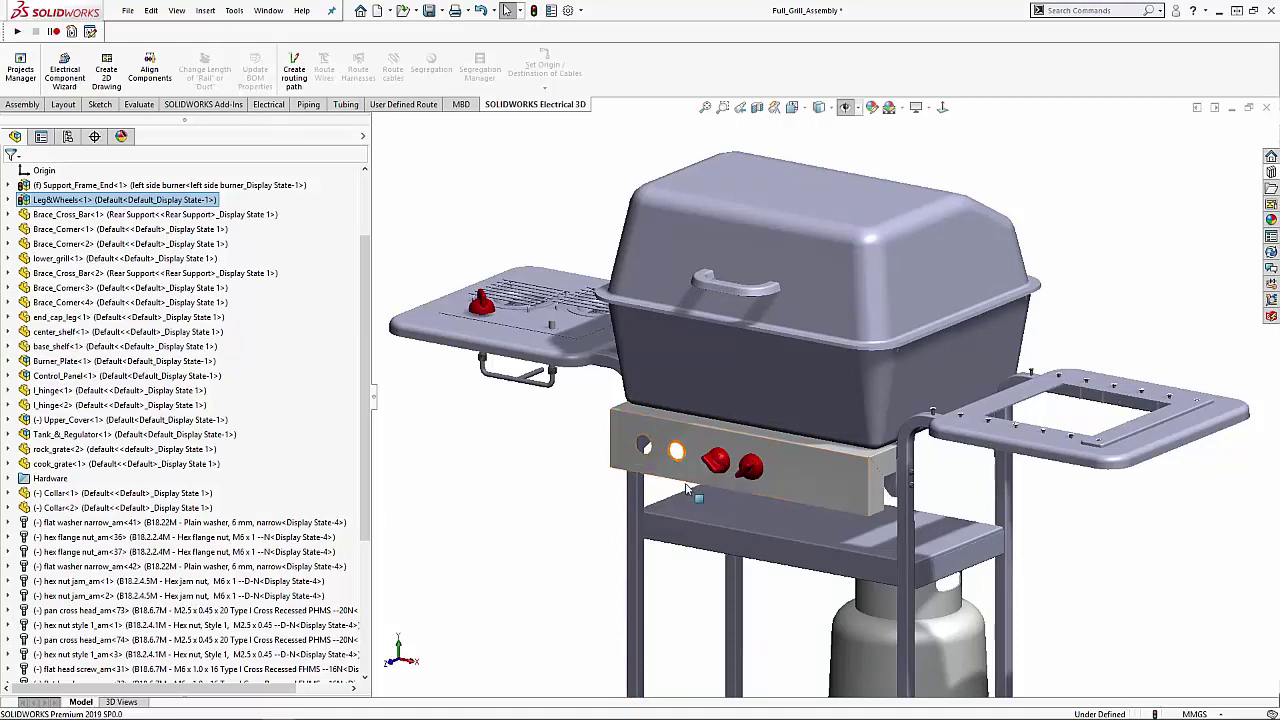
# - Expand Control_Panel and drag control_panel<1> onto the Burner_Plate<1> subassembly
pyautogui.click(9, 377)
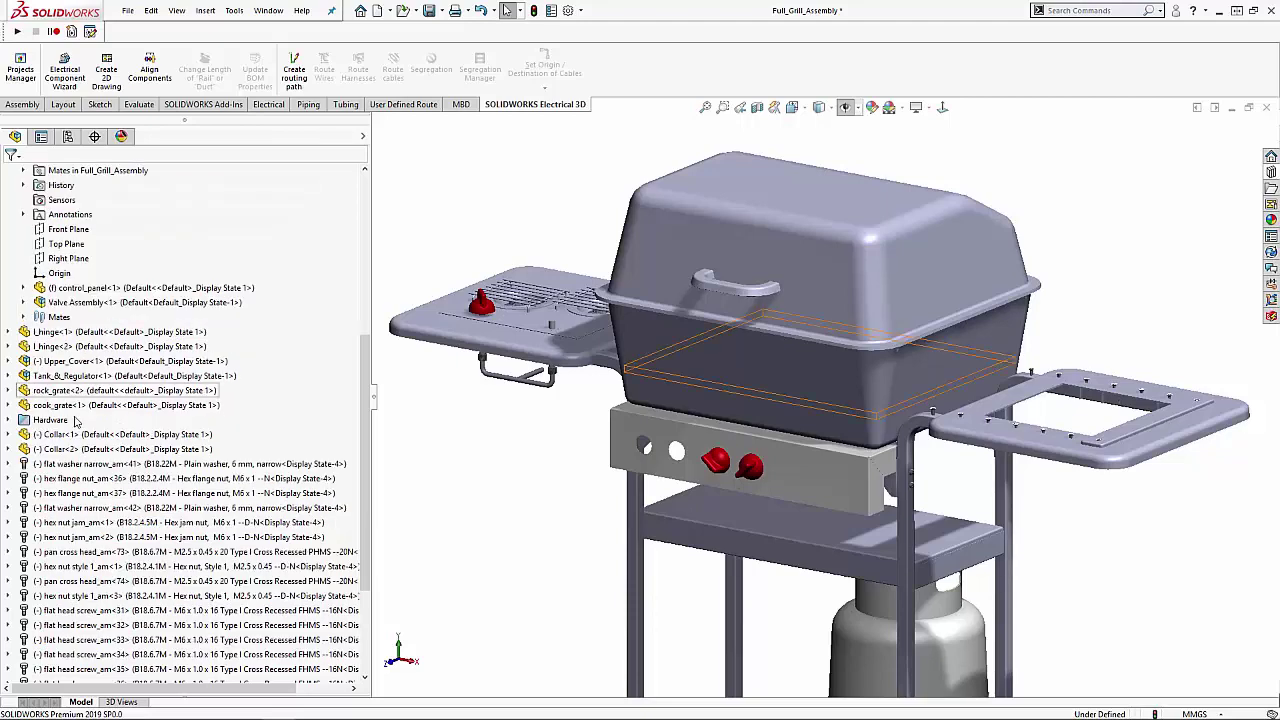
pyautogui.scroll(3, 92, 434)
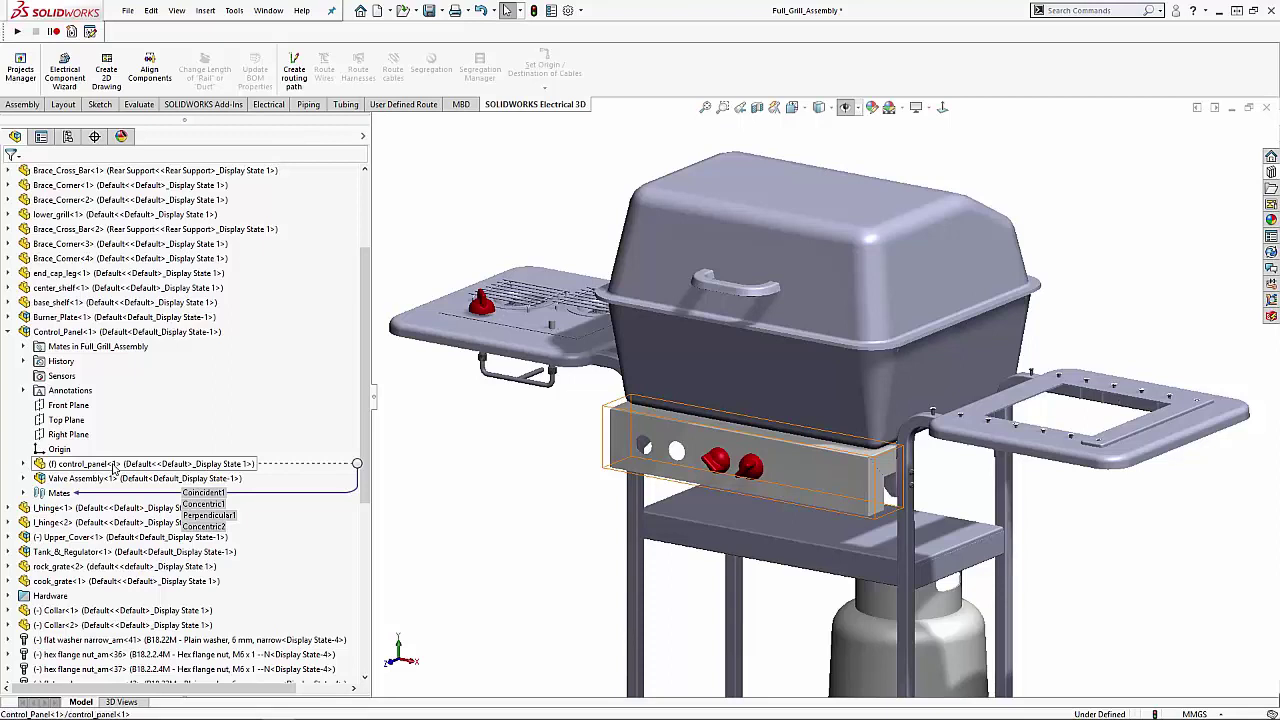
pyautogui.moveTo(118, 463); pyautogui.dragTo(178, 318)
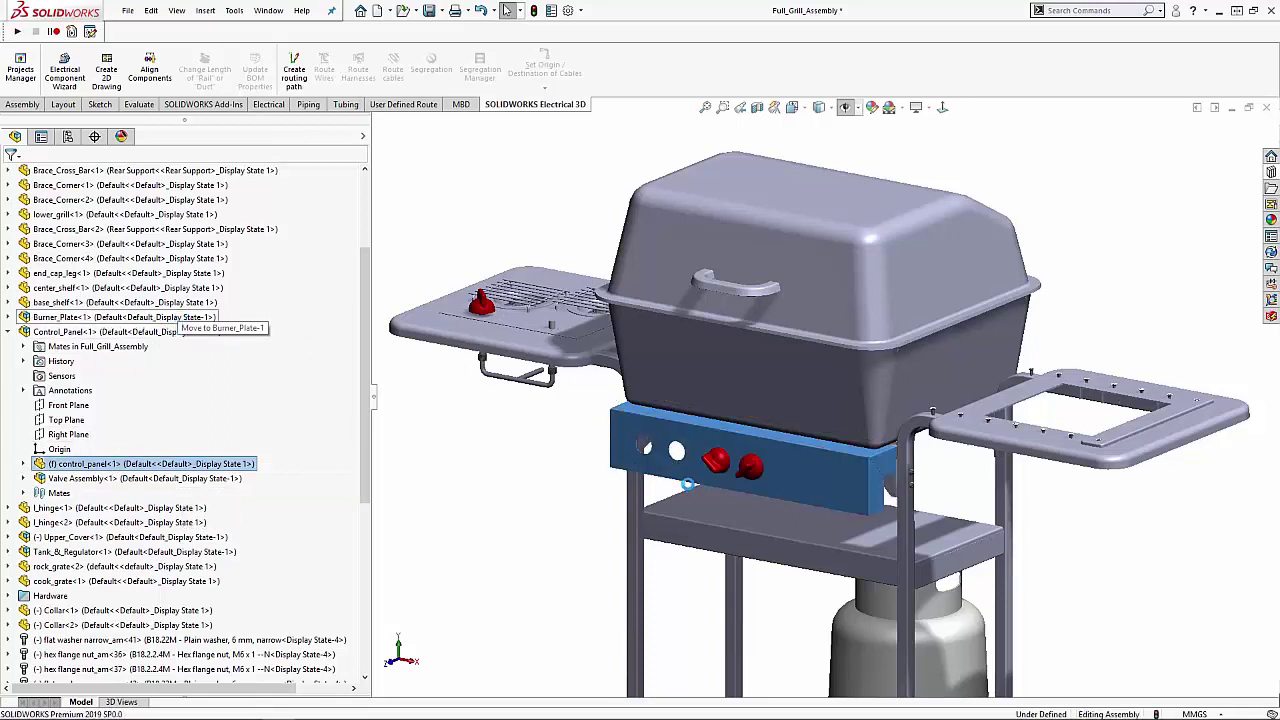